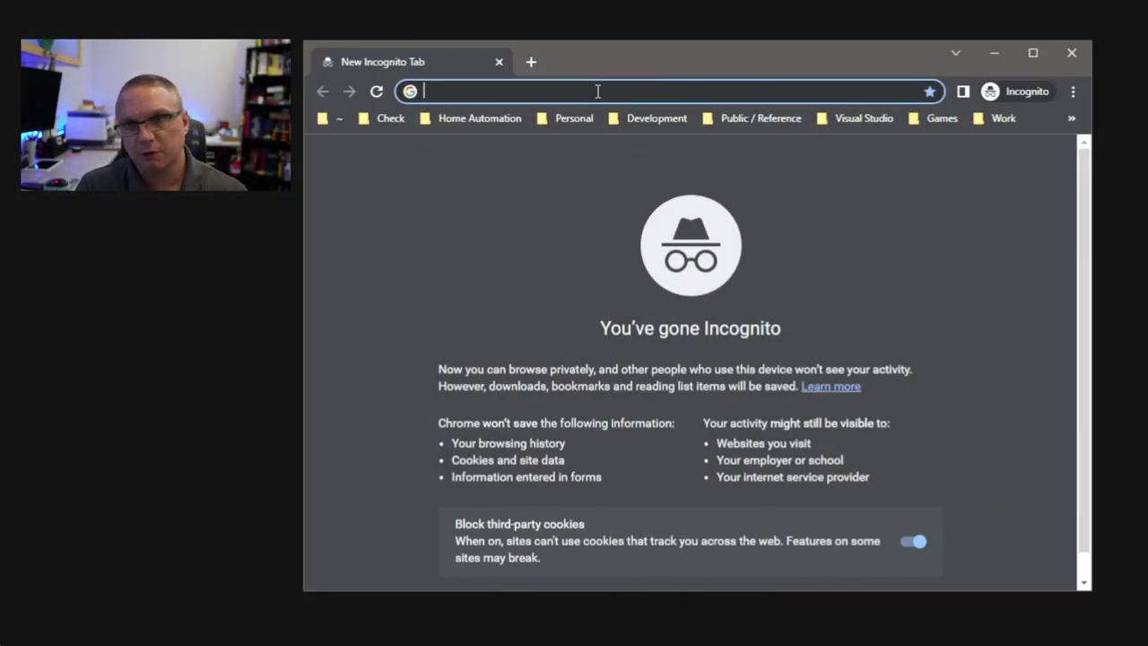
# - Open the elgato.com website in the incognito window
pyautogui.write('elgato.co')
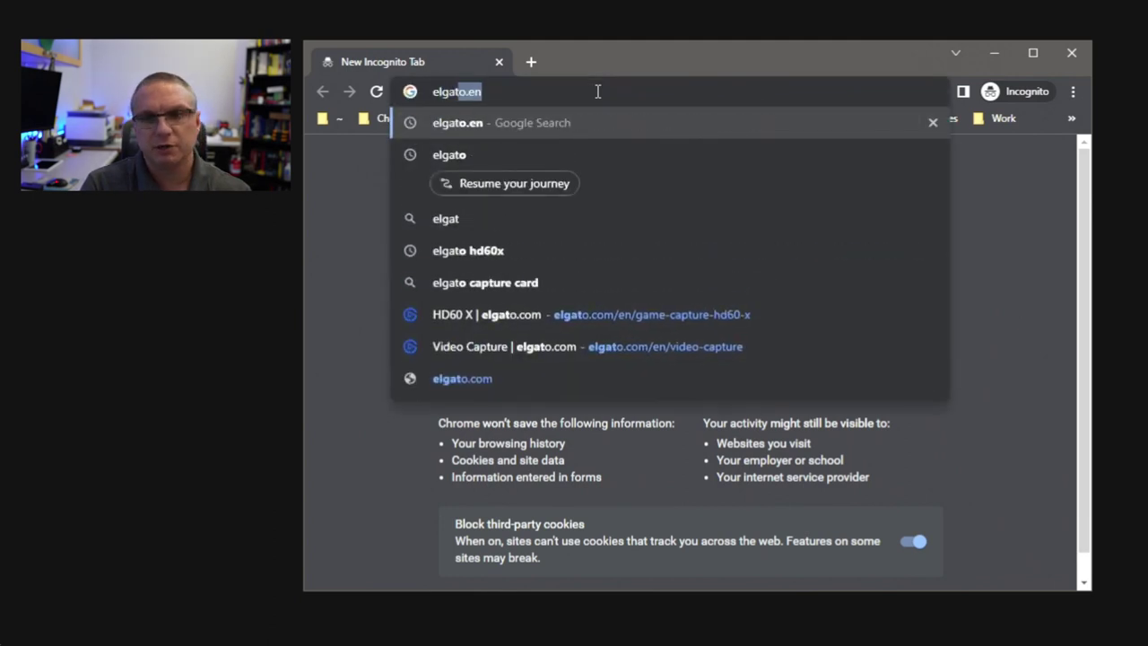
pyautogui.press('BackSpace')
pyautogui.press('BackSpace')
pyautogui.write('om')
pyautogui.press('Return')
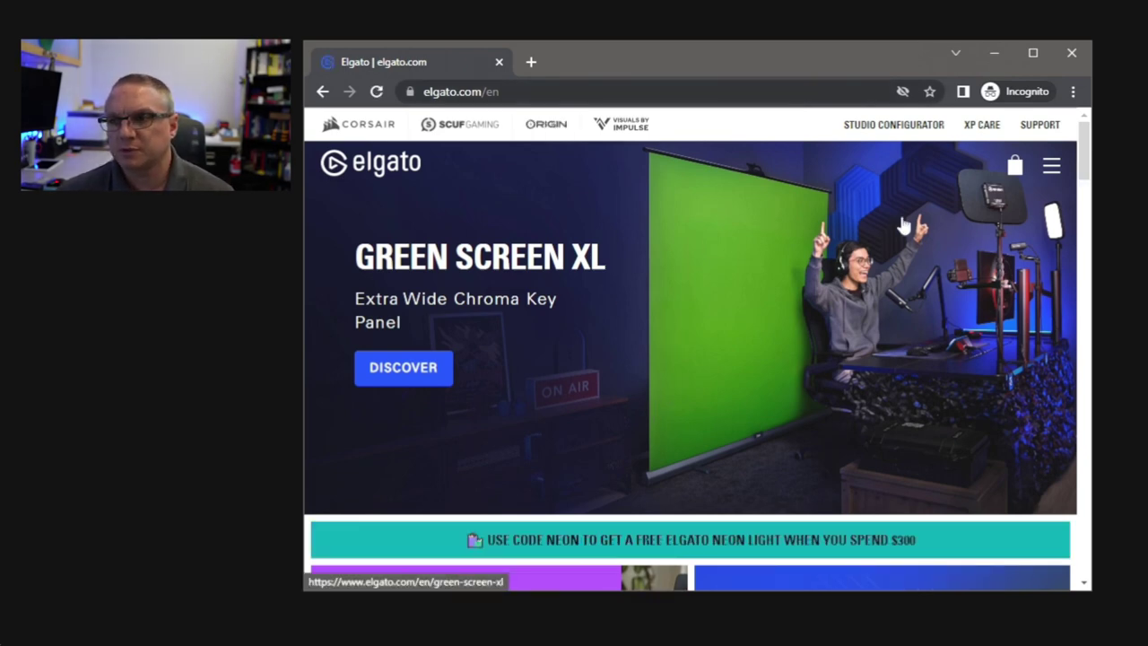
# - Open the Download & Support page of Elgato's Video Capture product and go to its Windows downloads
pyautogui.click(1052, 170)
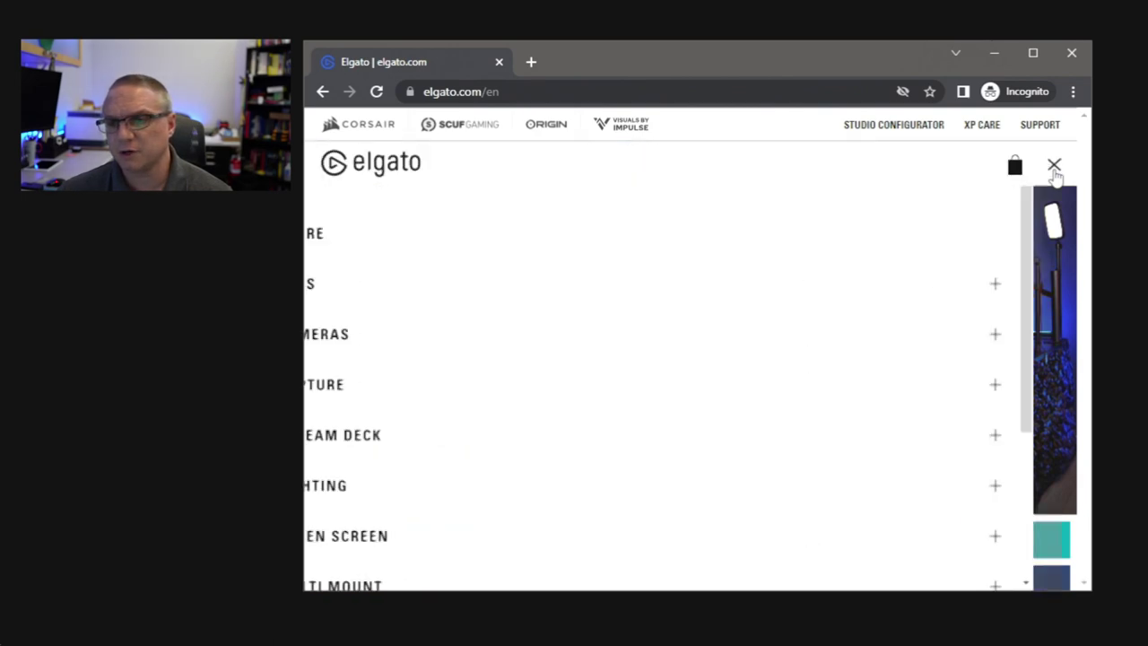
pyautogui.click(343, 392)
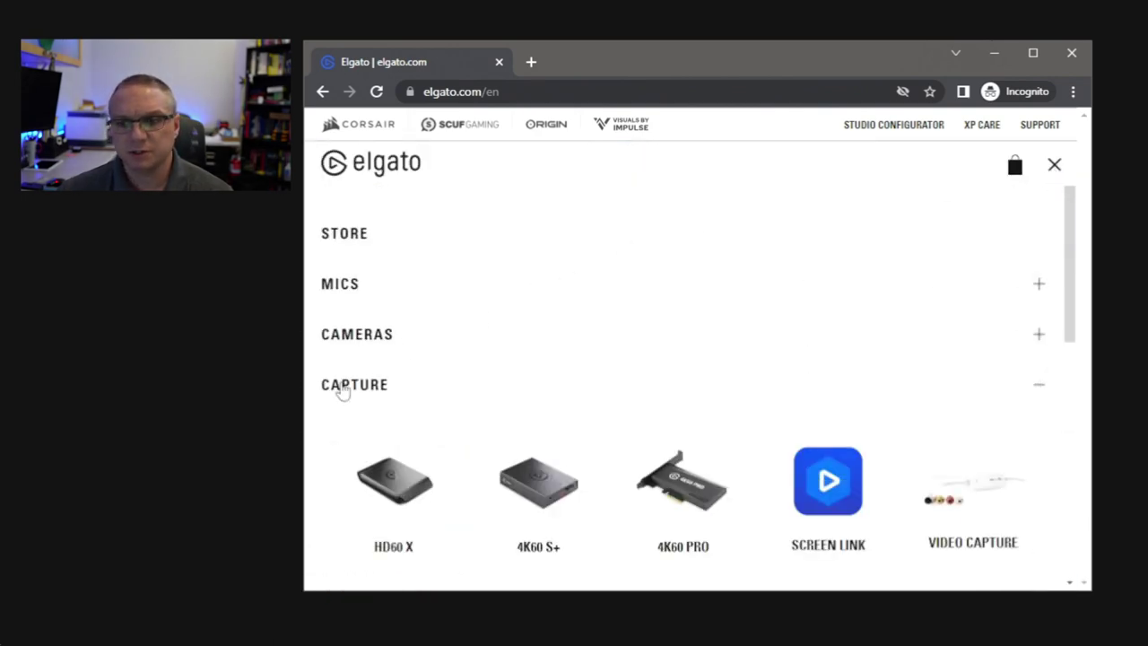
pyautogui.click(973, 497)
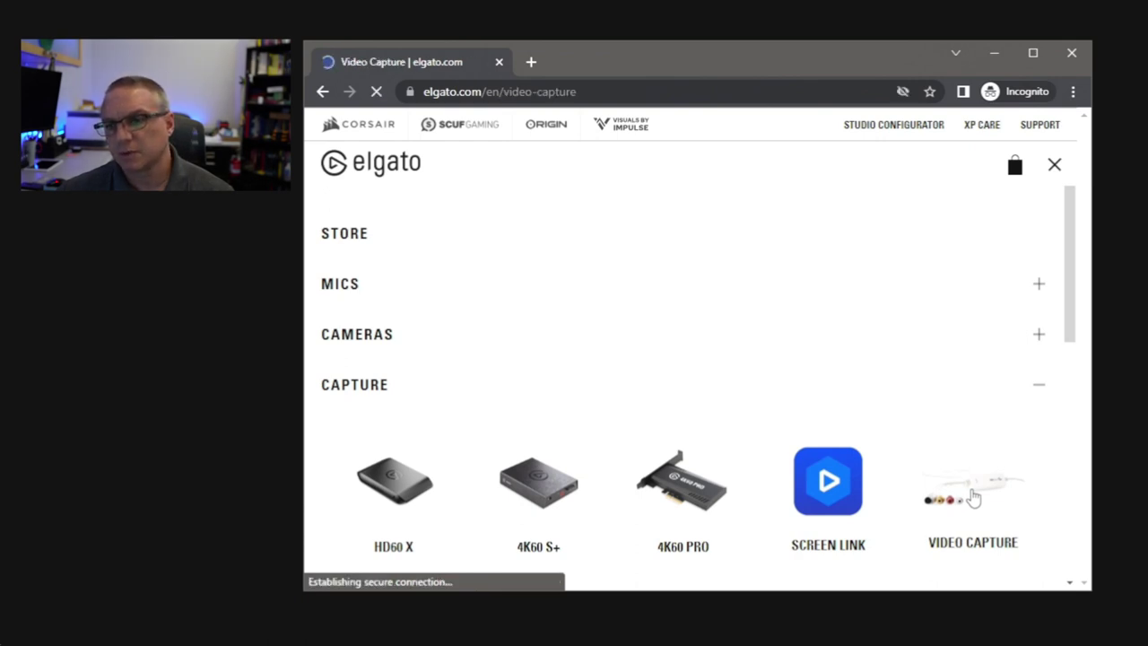
pyautogui.scroll(-4, 717, 345)
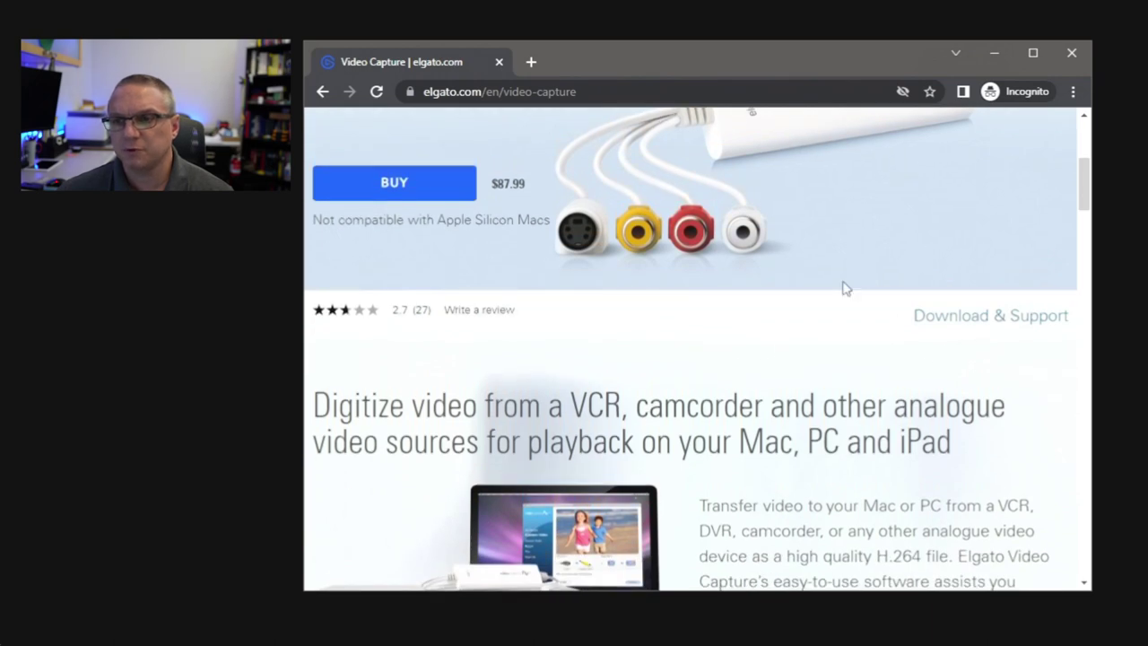
pyautogui.click(968, 329)
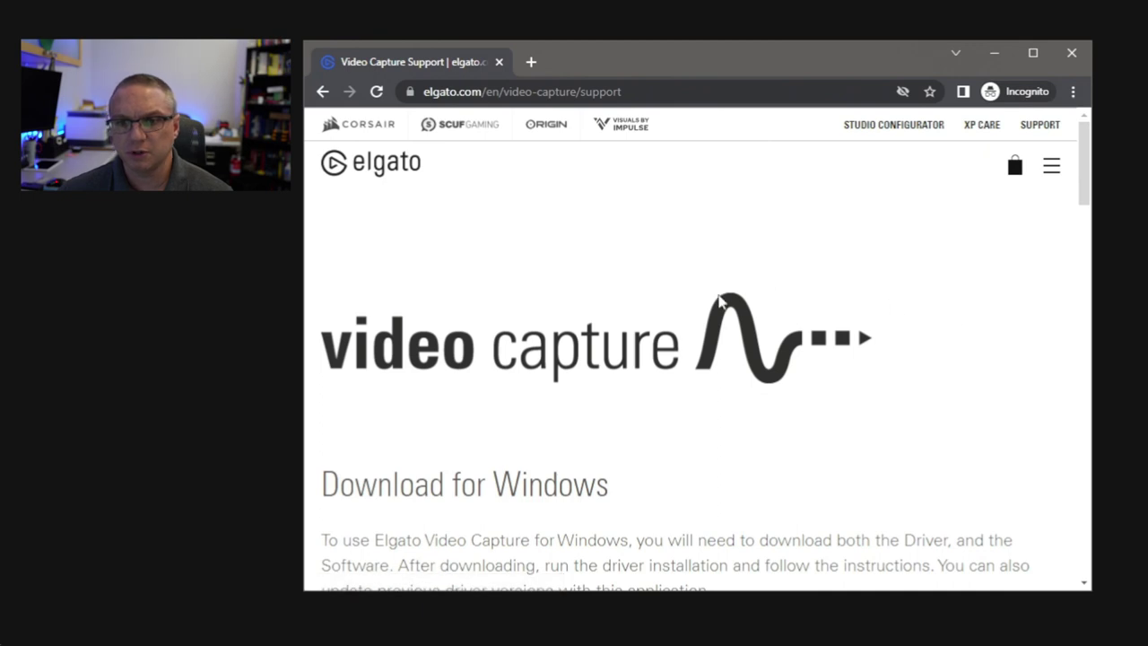
pyautogui.scroll(-3, 715, 287)
pyautogui.scroll(-2, 717, 287)
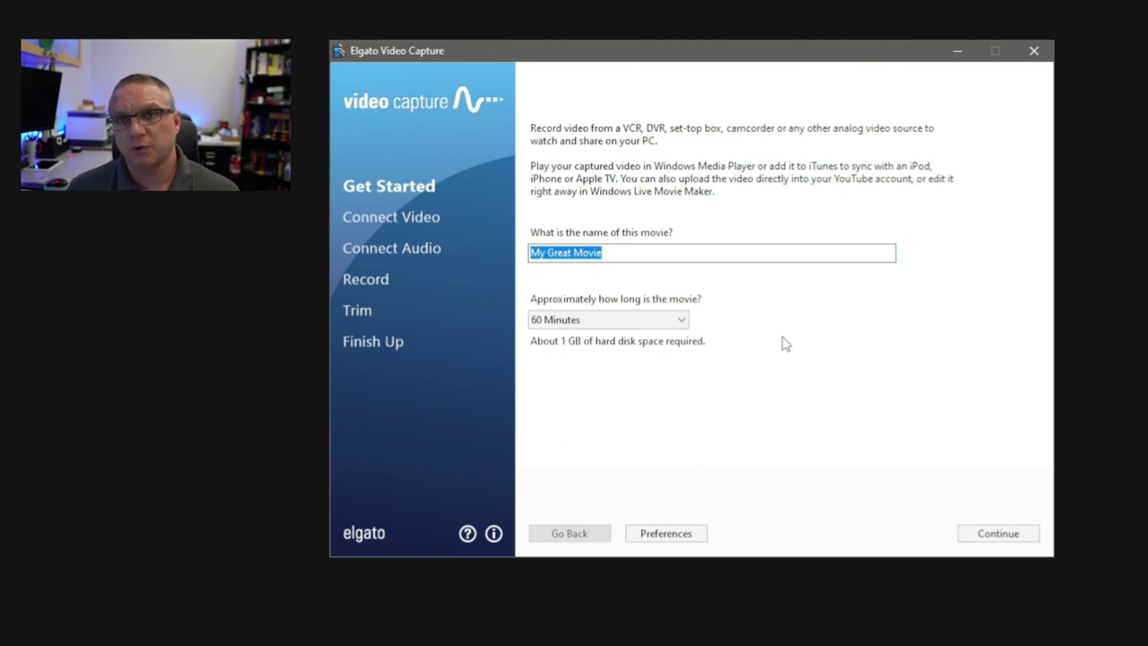
# - In Elgato Video Capture, name the movie "White Water" and set its approximate length to 30 Minutes
pyautogui.click(618, 251)
pyautogui.moveTo(626, 255); pyautogui.dragTo(504, 256)
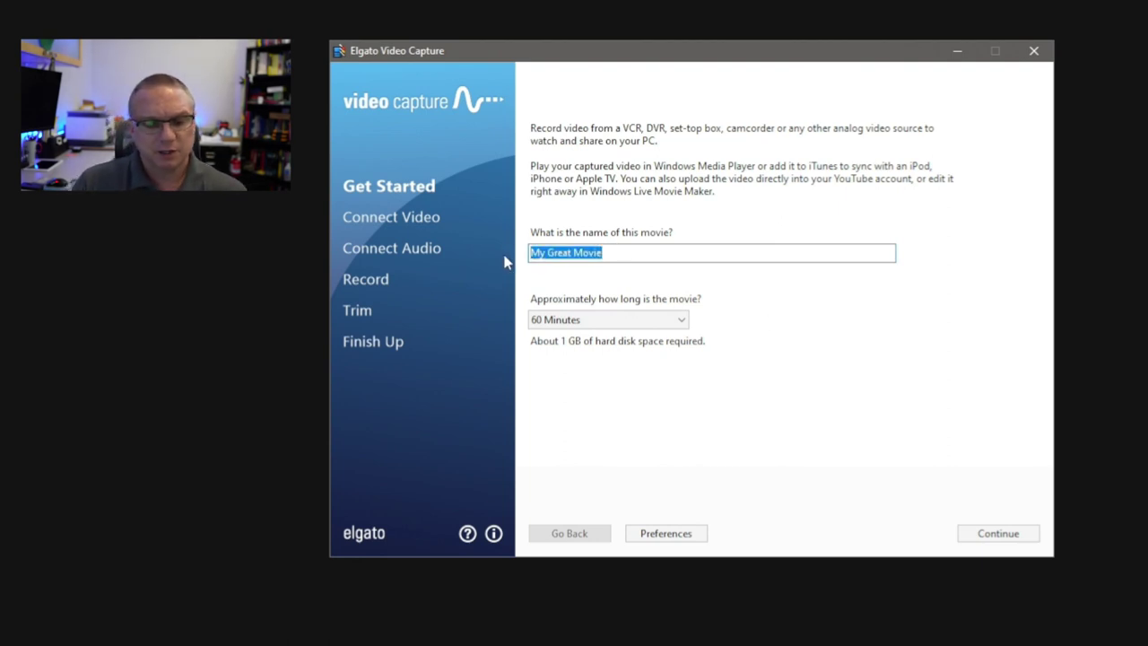
pyautogui.write('Whi')
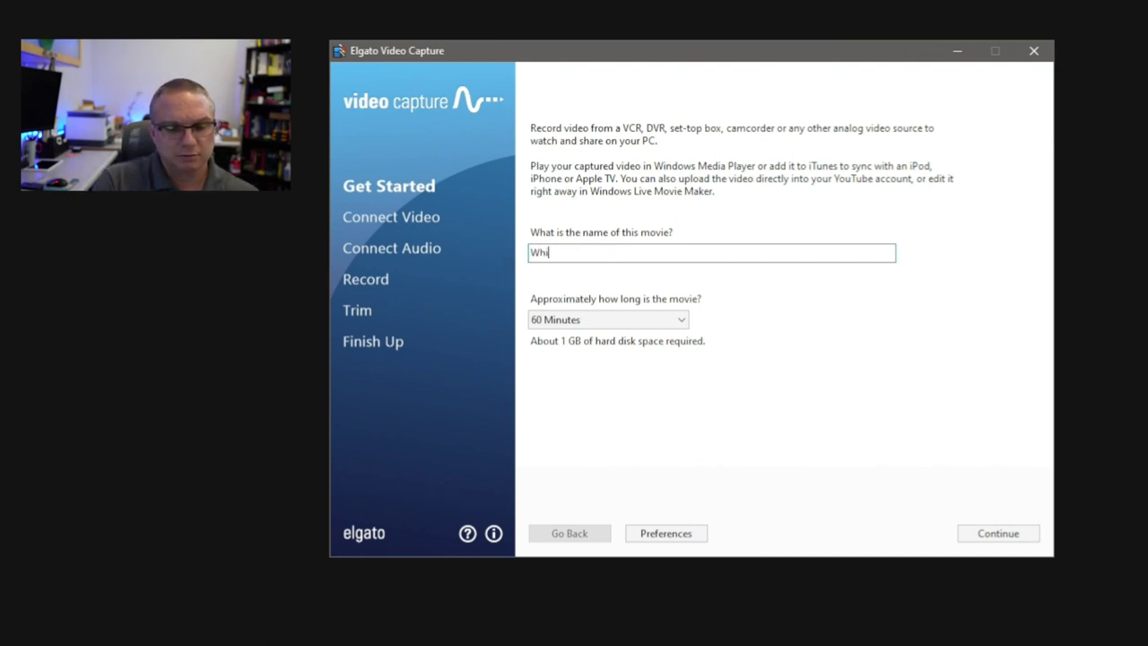
pyautogui.write('te Water')
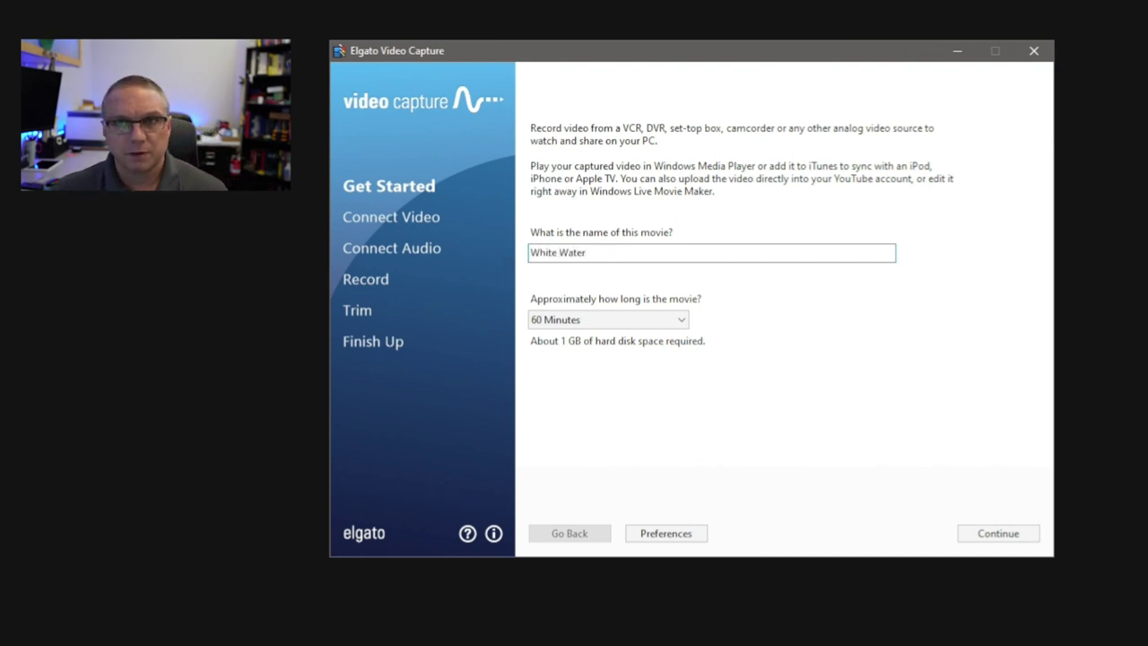
pyautogui.click(679, 322)
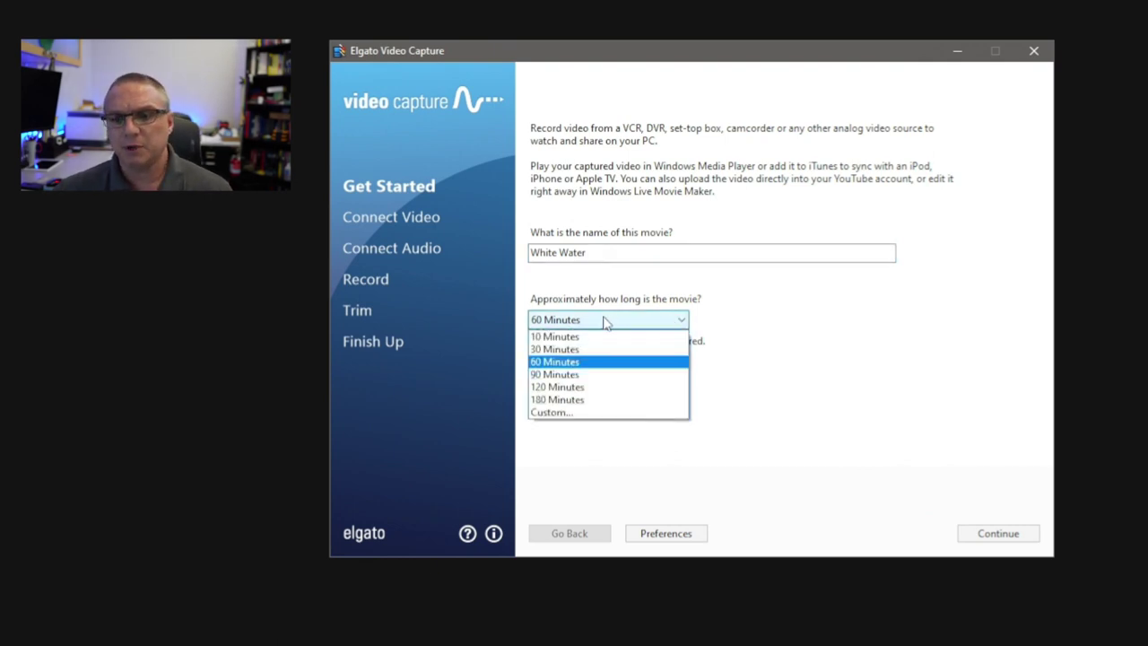
pyautogui.click(591, 350)
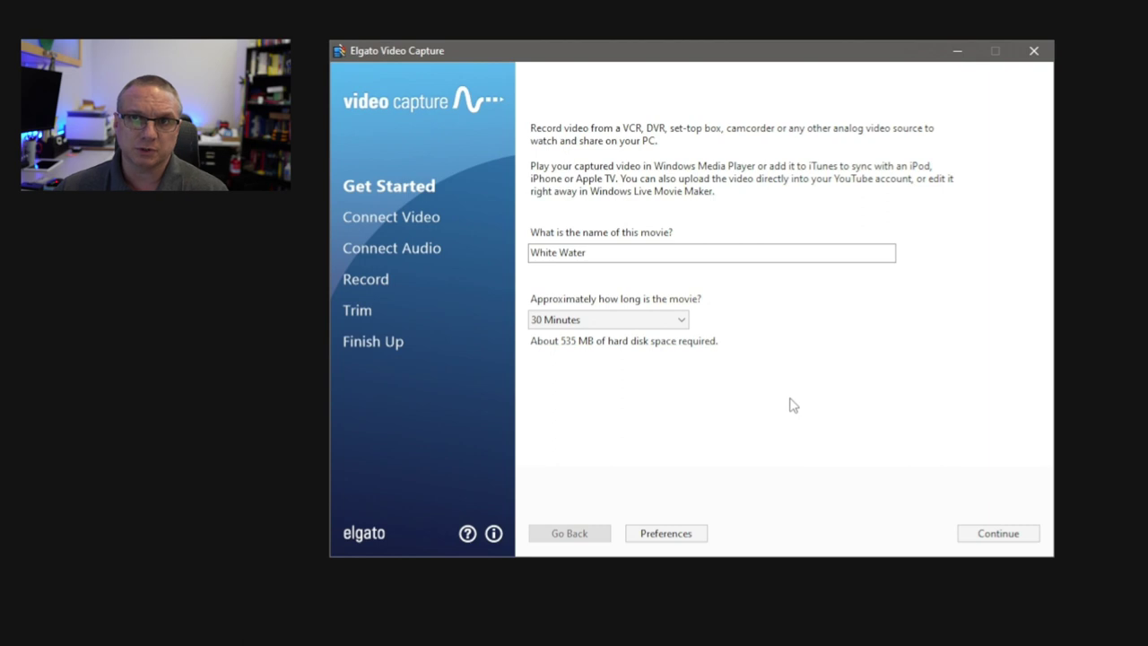
# - Try out the High Resolution, Preserve Source Format and movie save-location options in the preferences, and cancel without saving
pyautogui.click(671, 534)
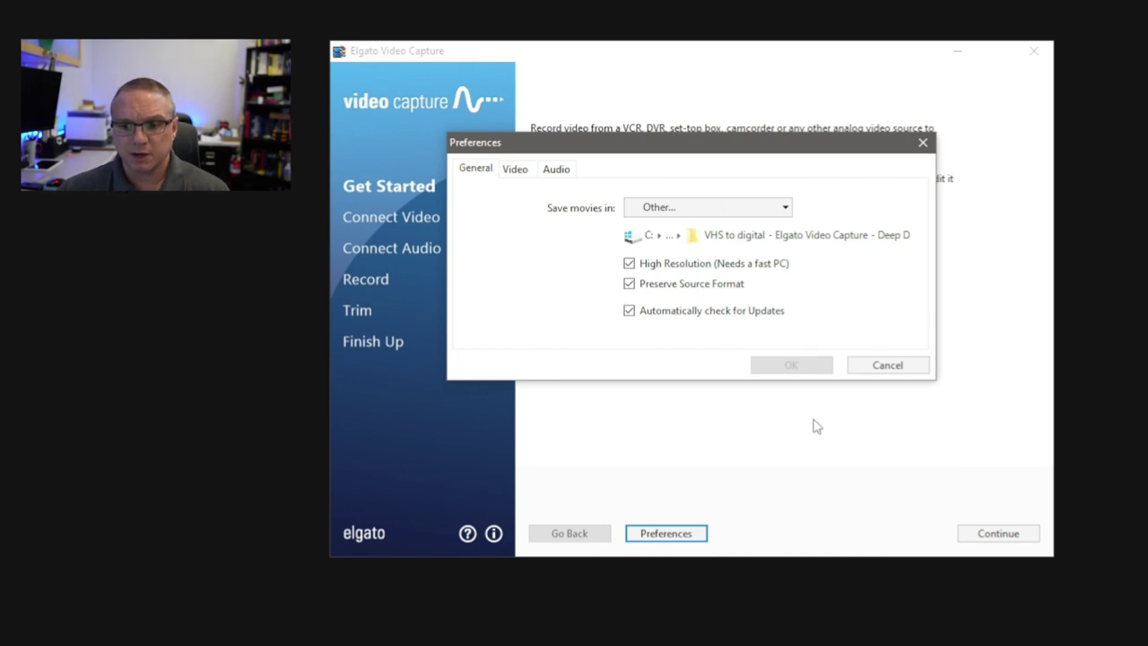
pyautogui.click(782, 578)
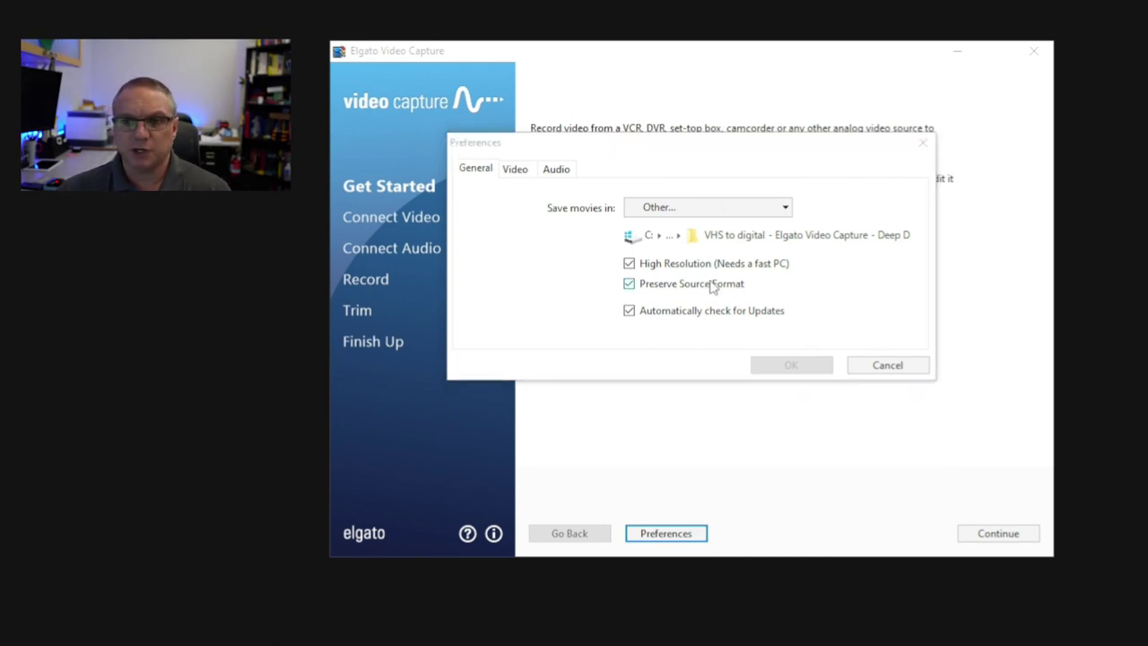
pyautogui.click(629, 264)
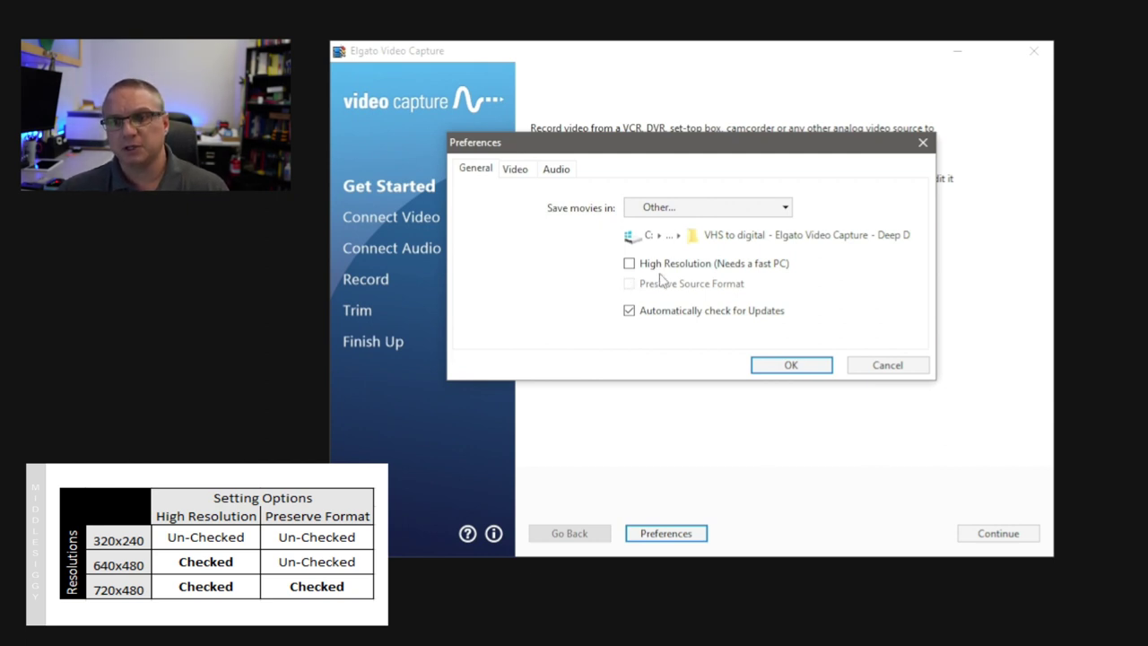
pyautogui.click(629, 264)
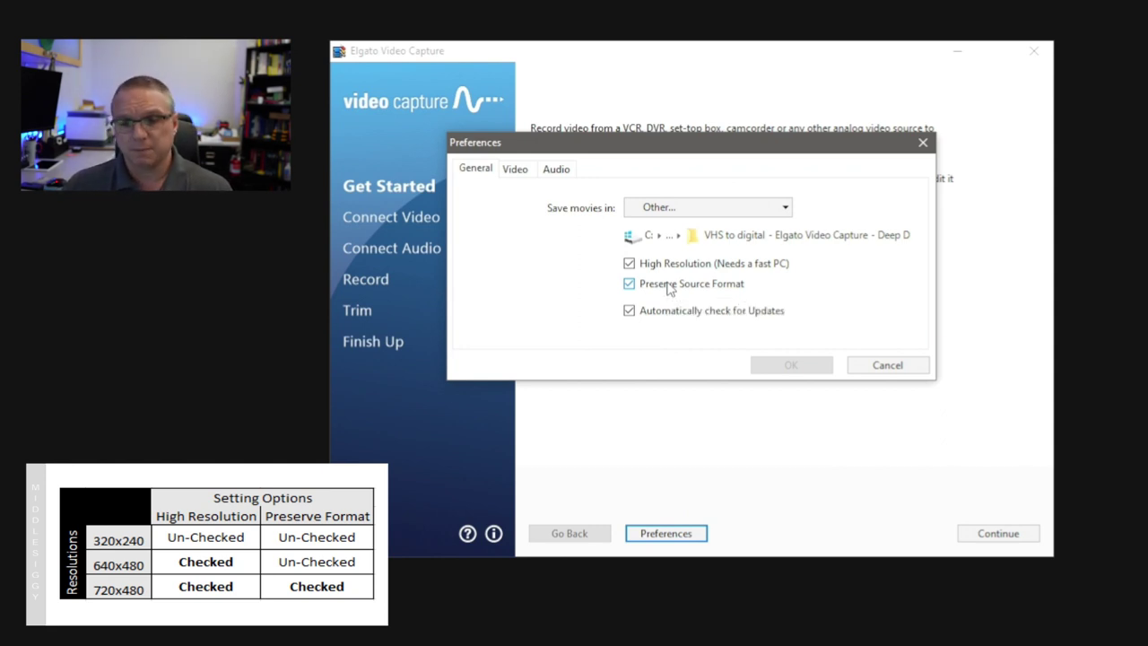
pyautogui.click(631, 284)
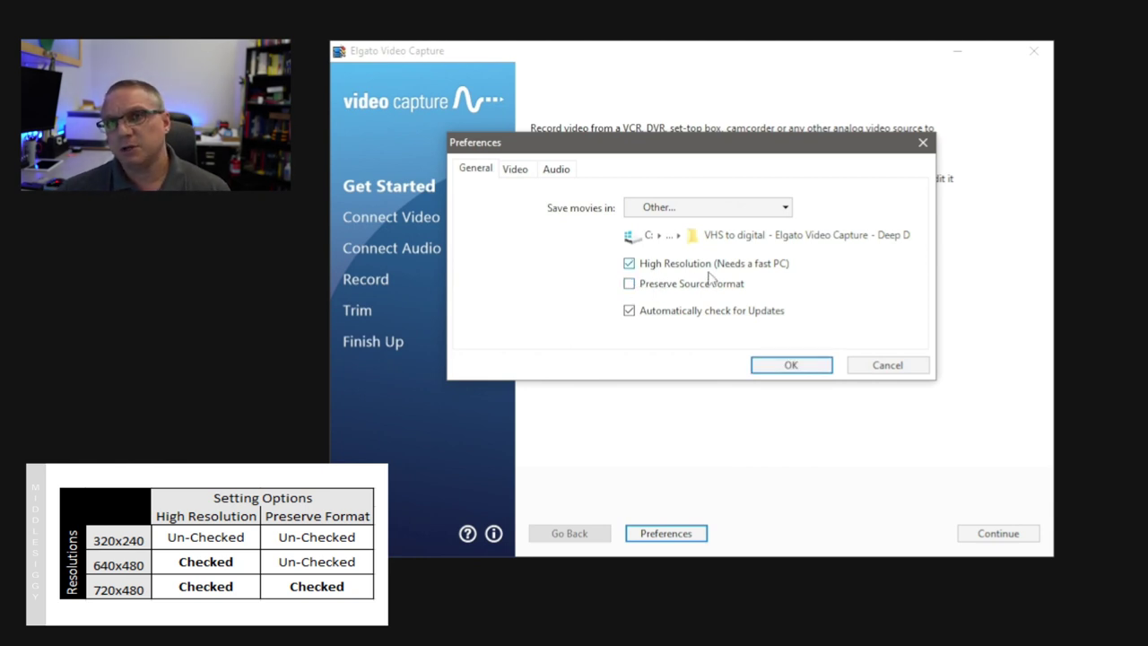
pyautogui.click(630, 285)
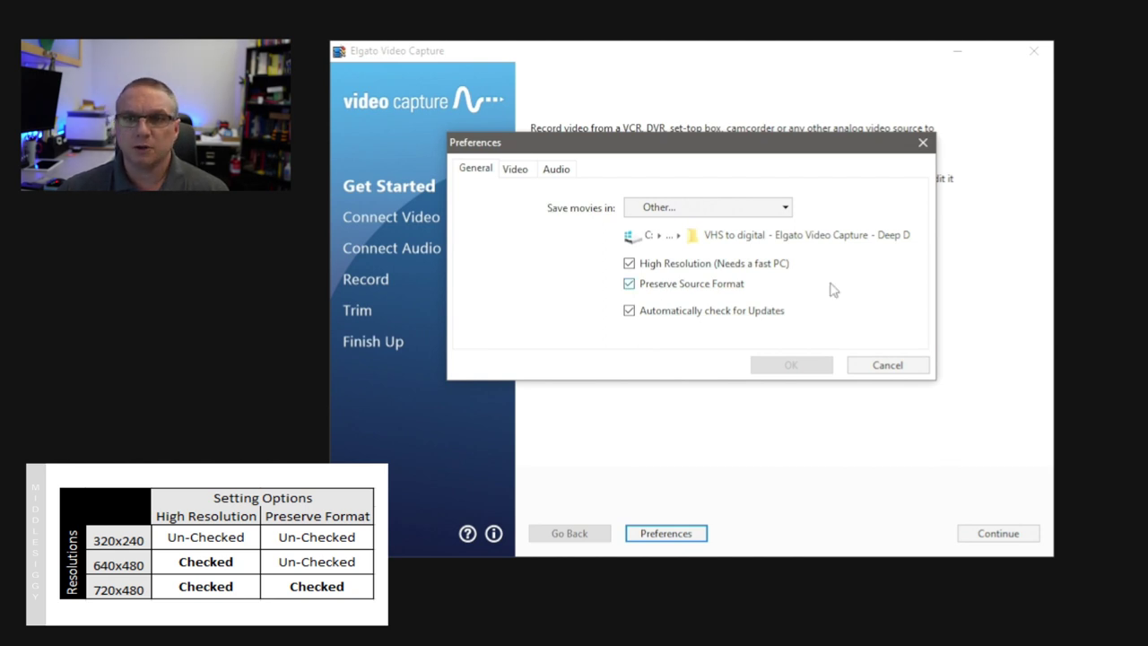
pyautogui.click(784, 208)
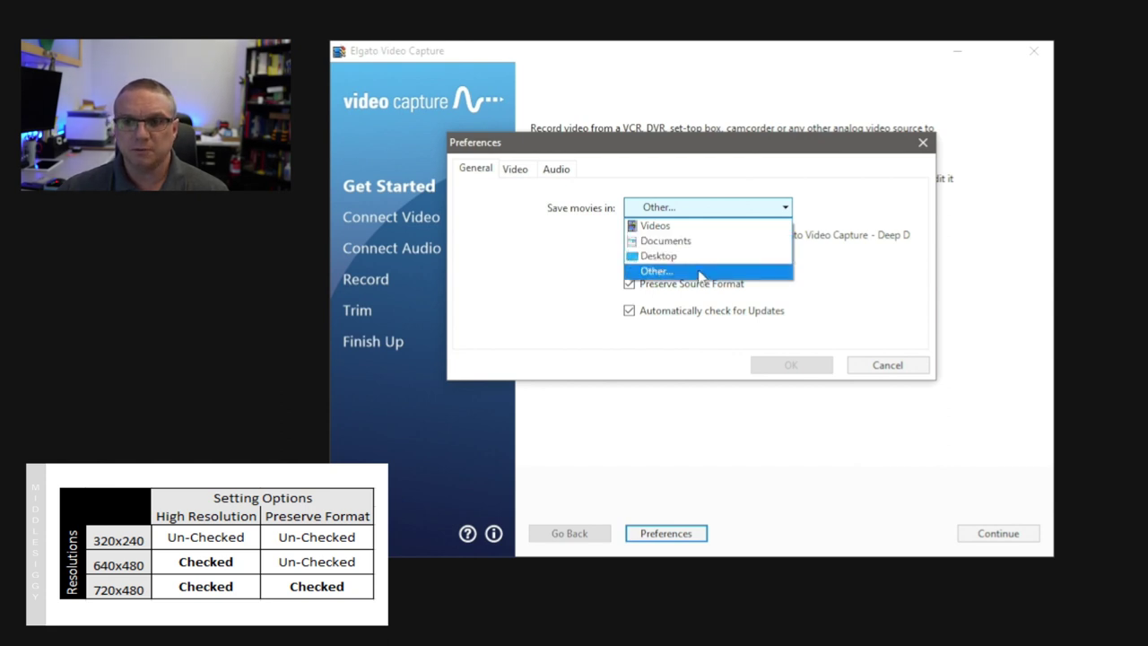
pyautogui.click(760, 273)
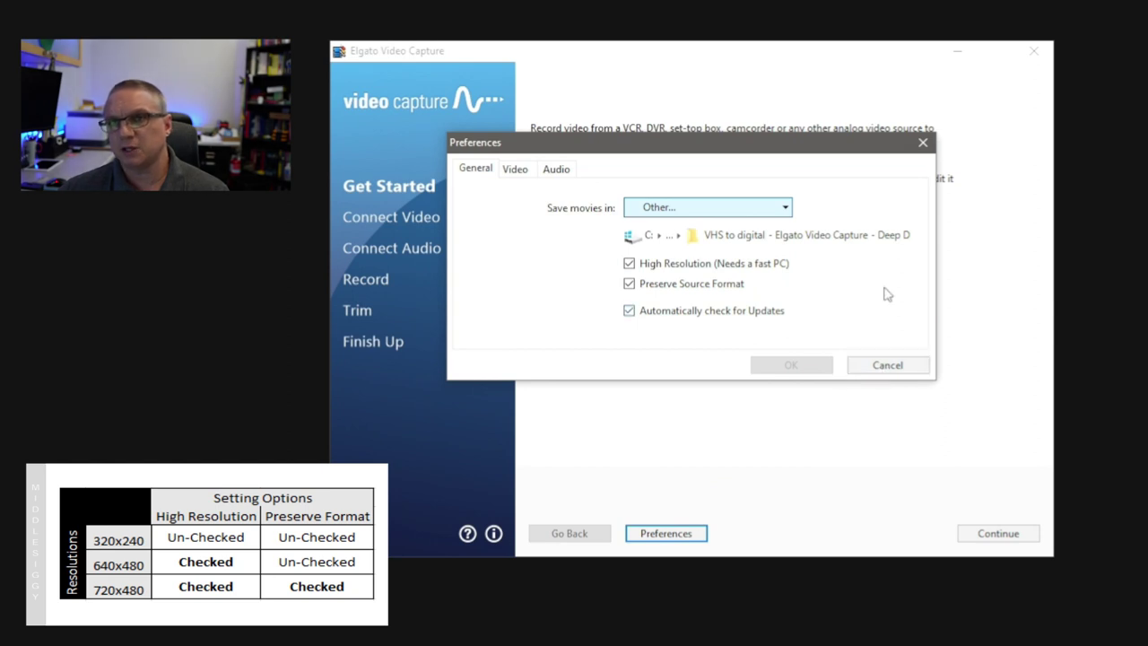
pyautogui.click(888, 365)
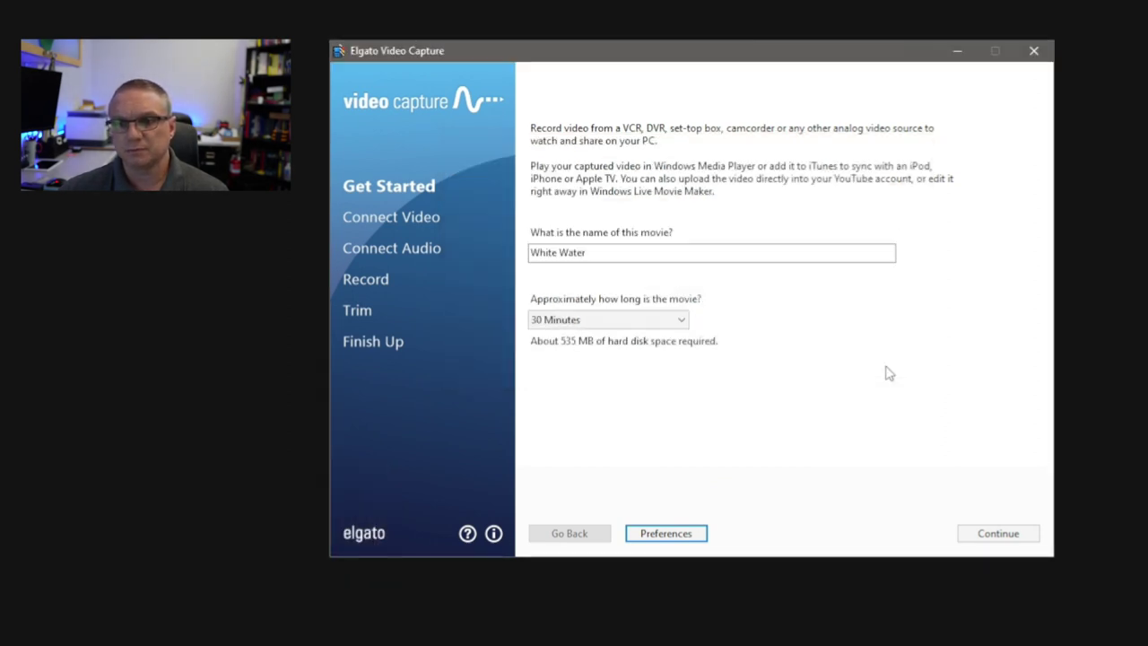
# - Try the S-Video and 16:9 options, settle on Composite ("RCA") input with a 4:3 aspect ratio, and continue to the audio connection
pyautogui.click(999, 535)
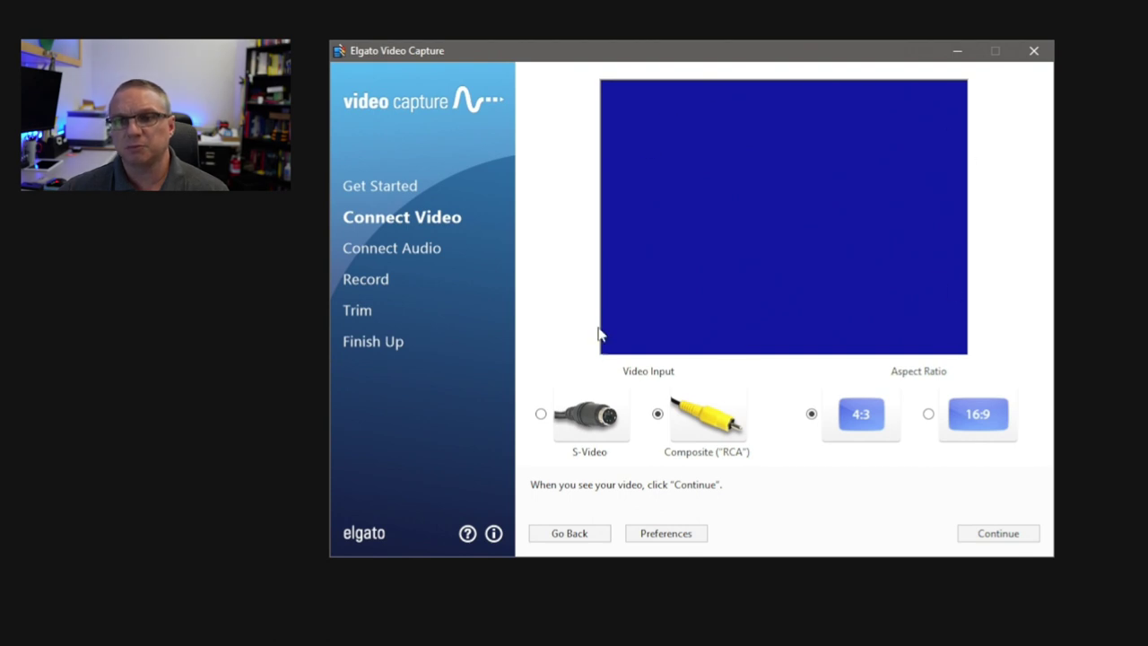
pyautogui.click(586, 423)
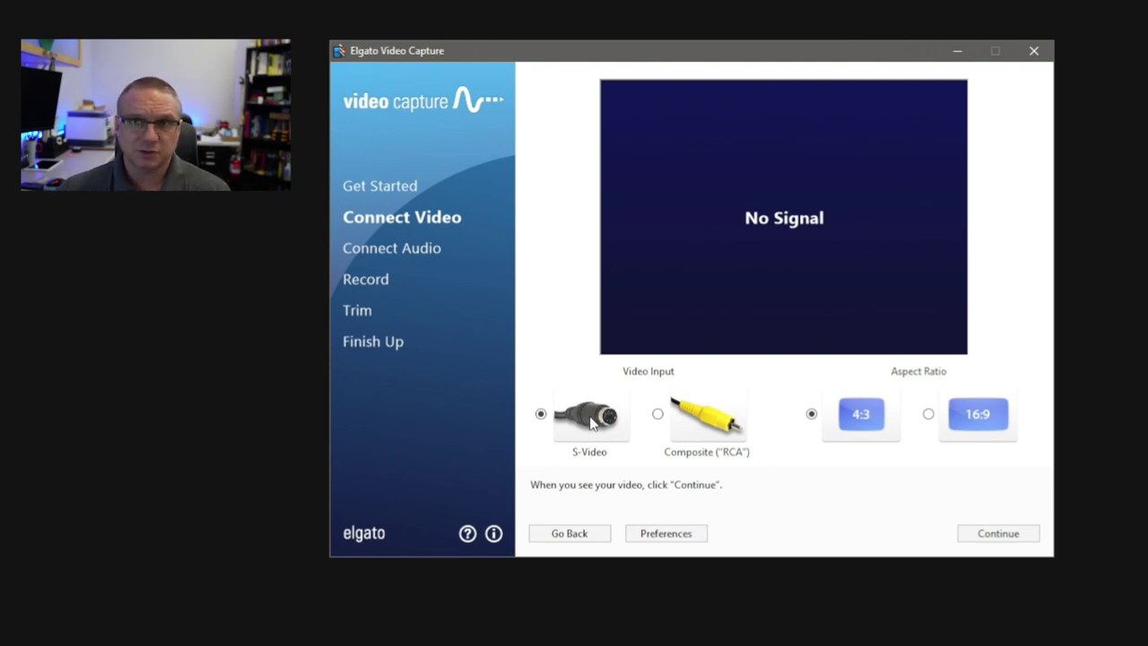
pyautogui.click(724, 417)
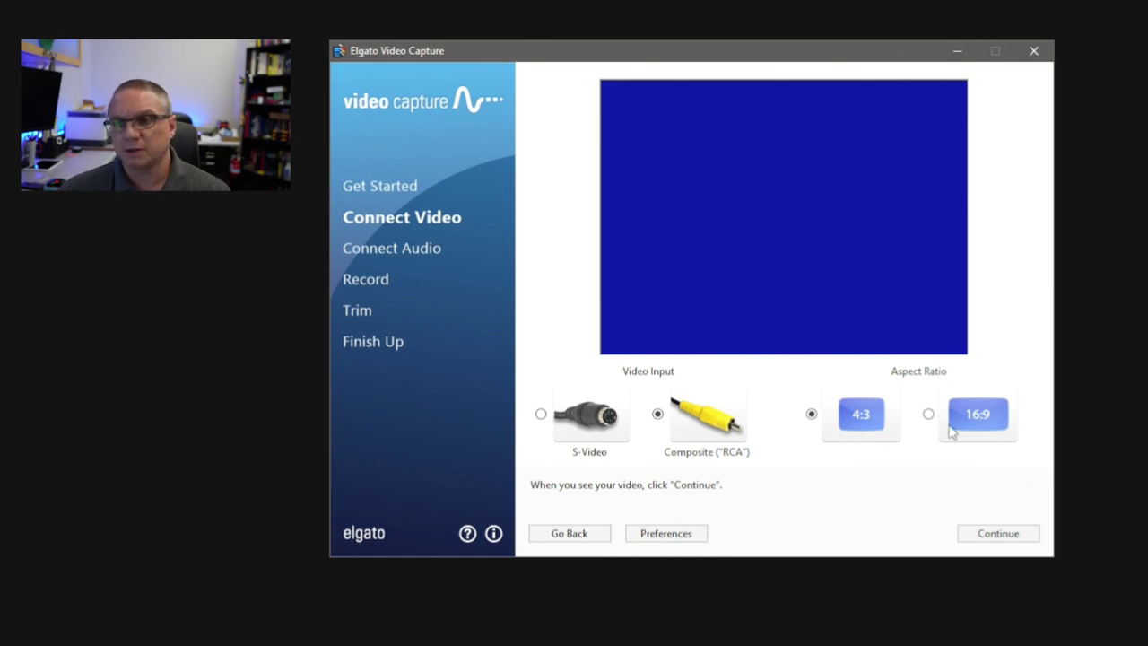
pyautogui.click(968, 430)
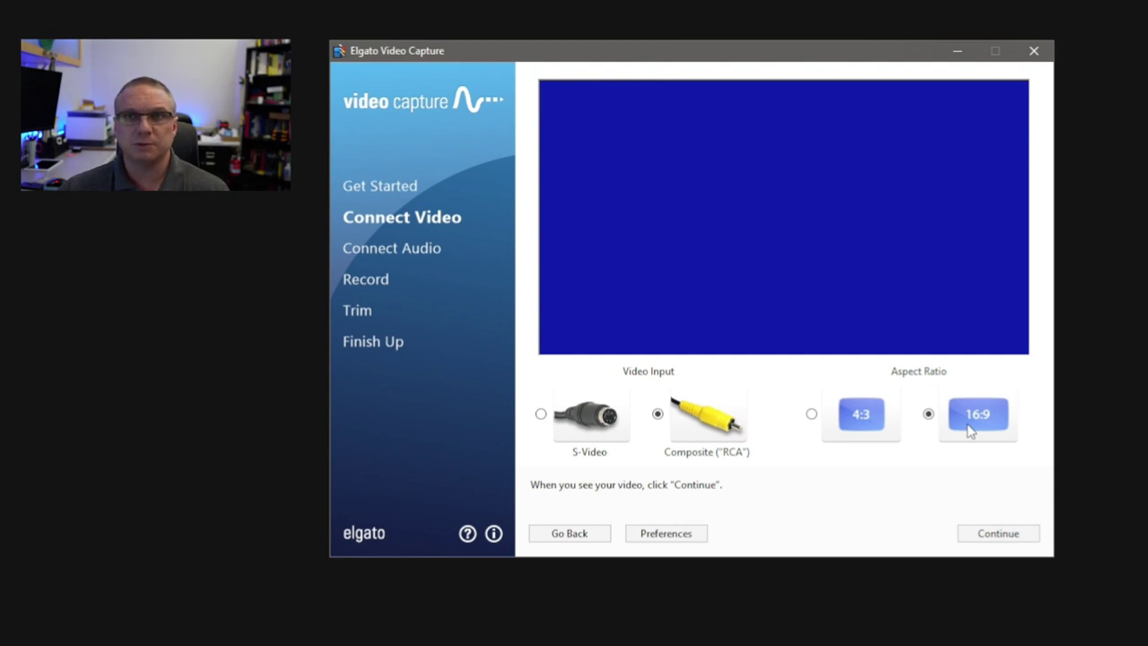
pyautogui.click(866, 420)
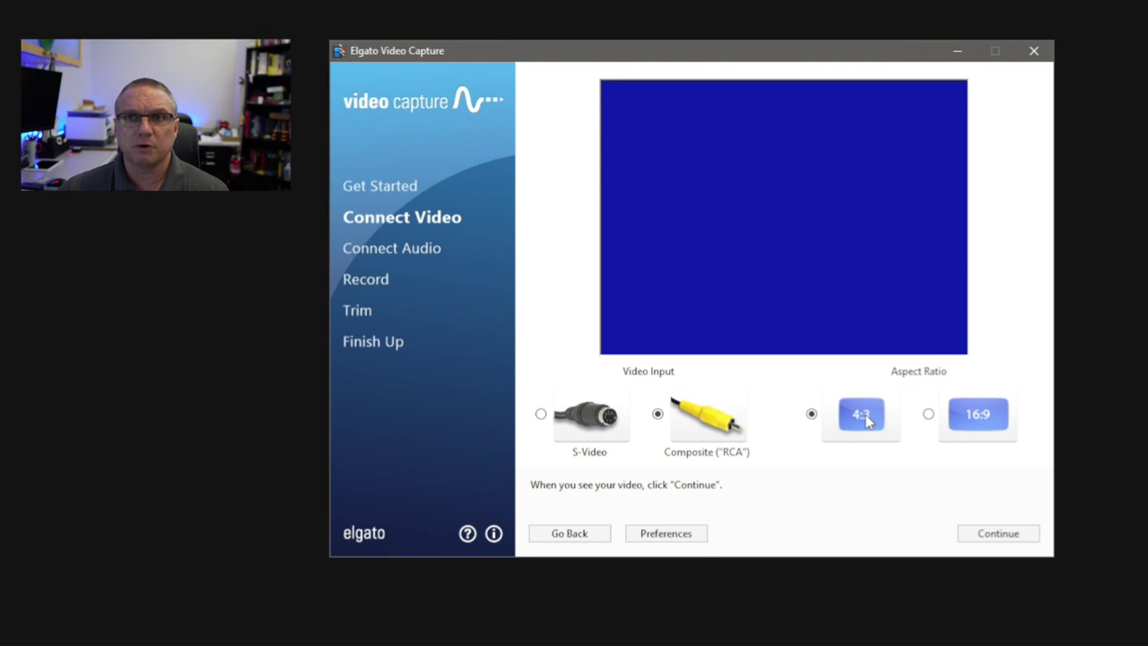
pyautogui.click(995, 537)
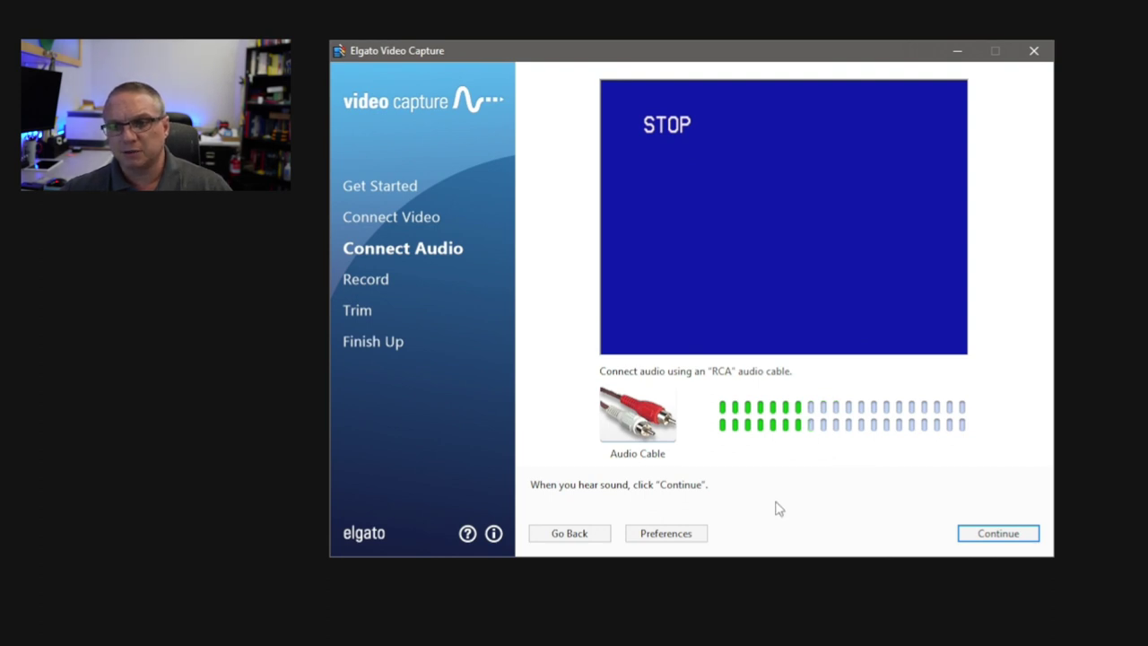
# - Accept the audio connection and record the tape playback with automatic stop disabled and the sound muted, stopping the recording manually
pyautogui.click(1006, 535)
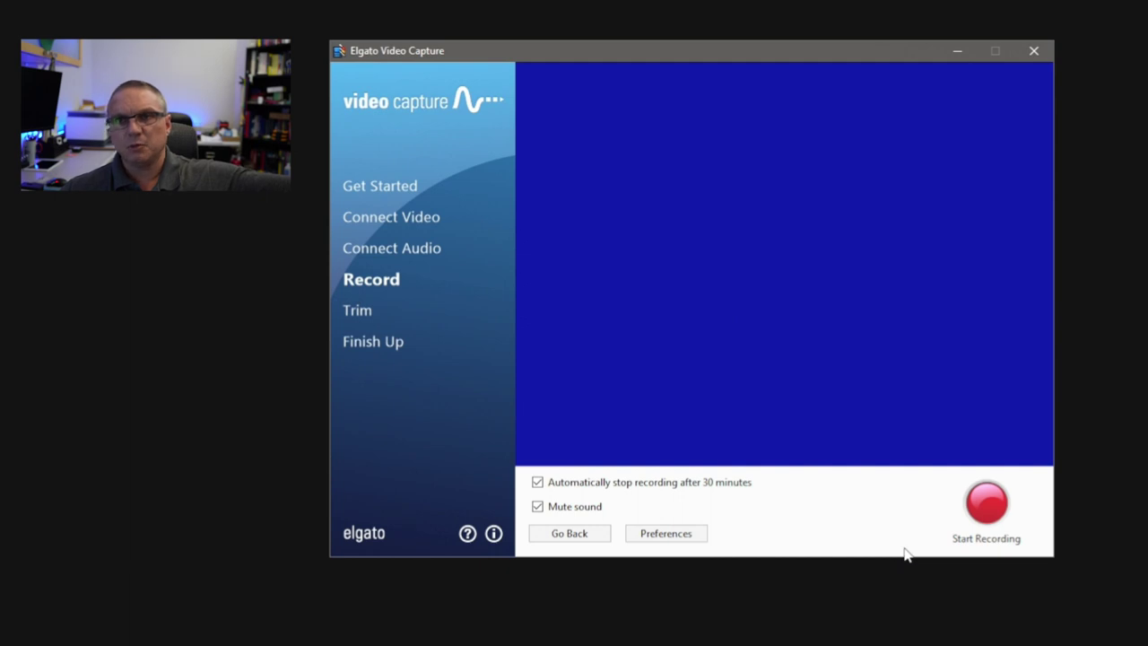
pyautogui.click(987, 512)
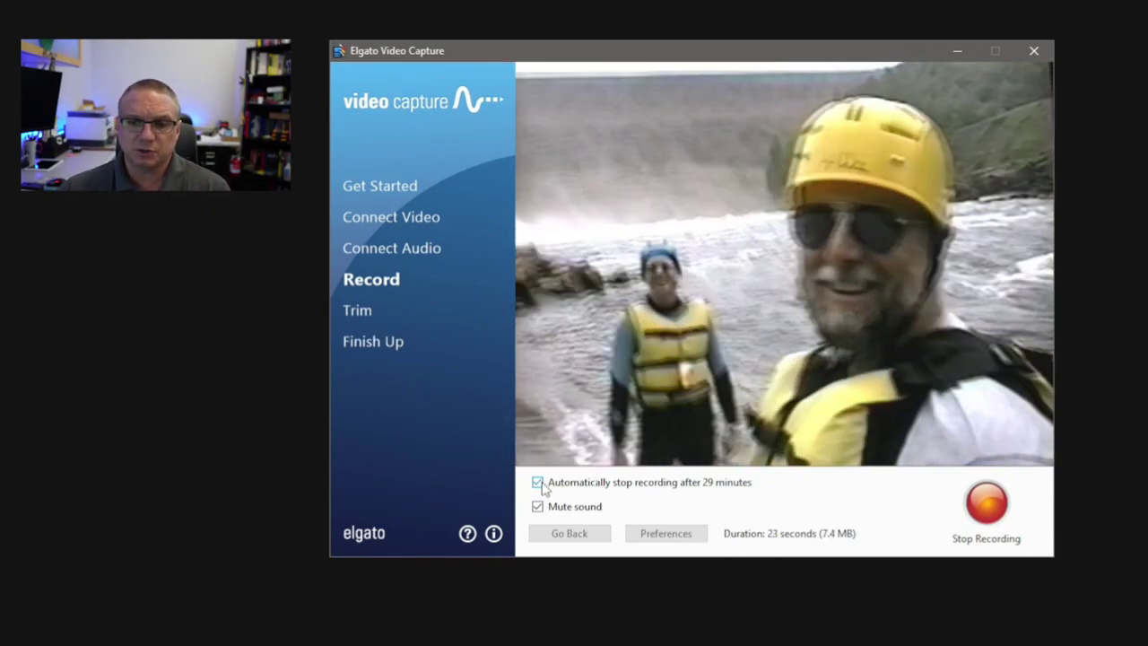
pyautogui.click(537, 482)
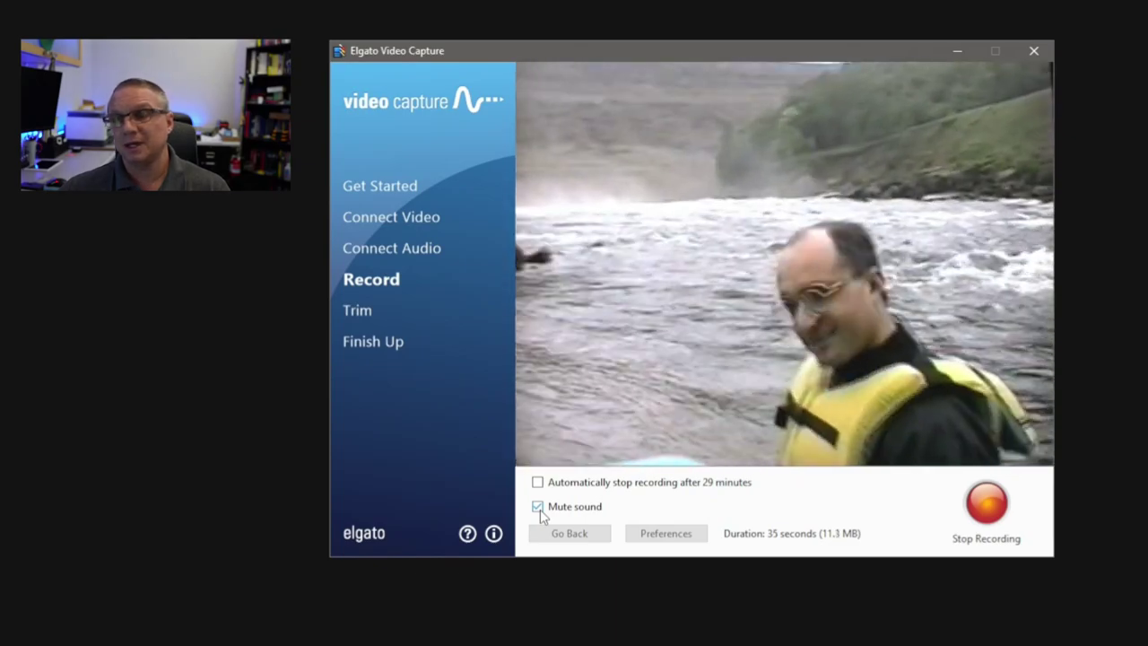
pyautogui.click(538, 507)
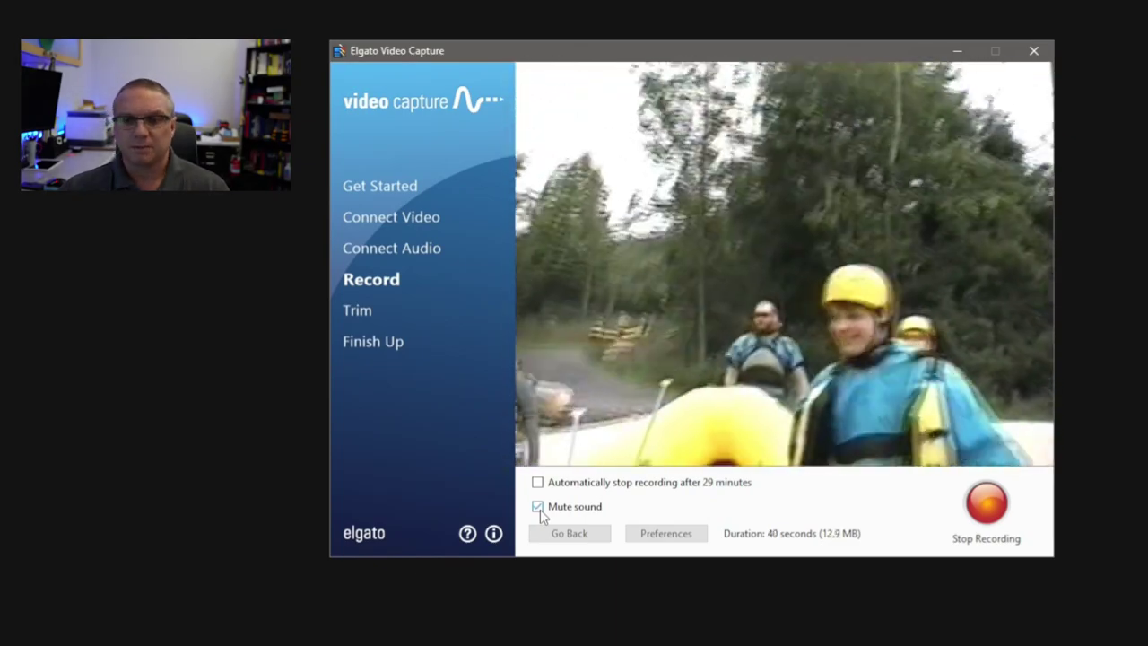
pyautogui.click(538, 507)
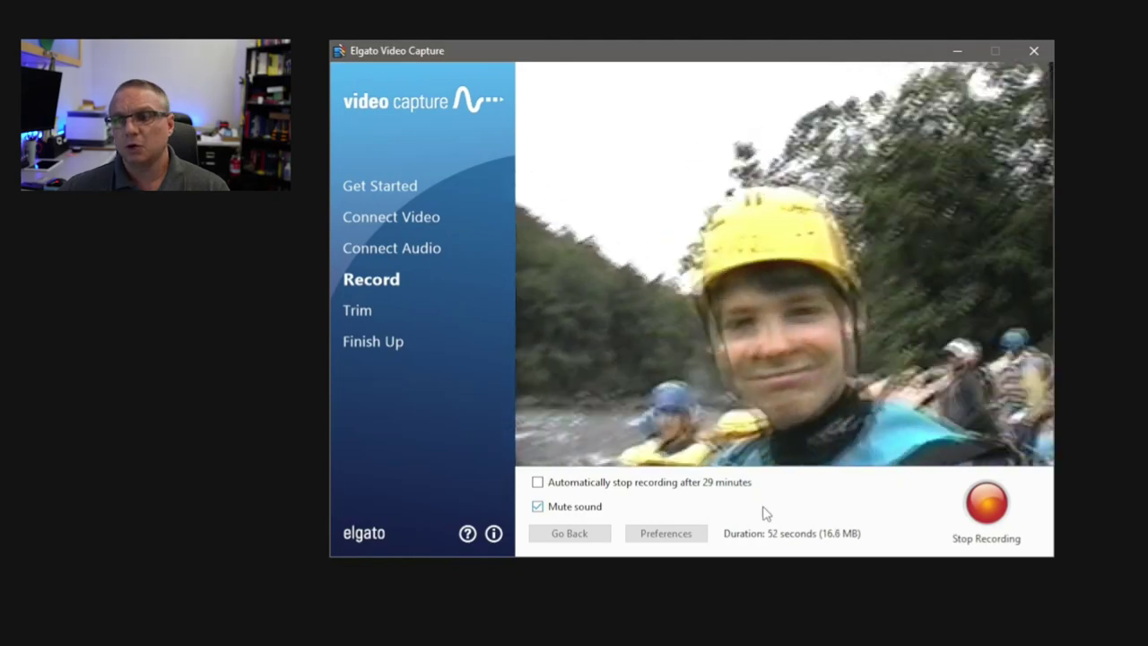
pyautogui.click(987, 504)
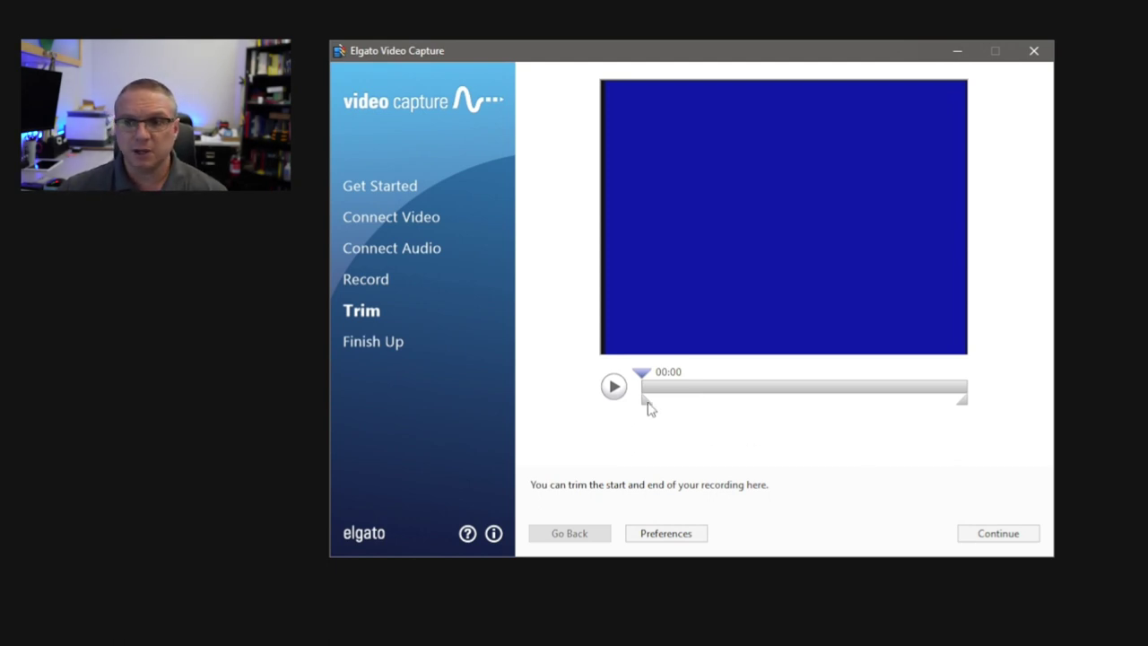
# - Trim the recording to start at 00:08 and end at 00:55, and save the movie
pyautogui.moveTo(649, 407); pyautogui.dragTo(669, 407)
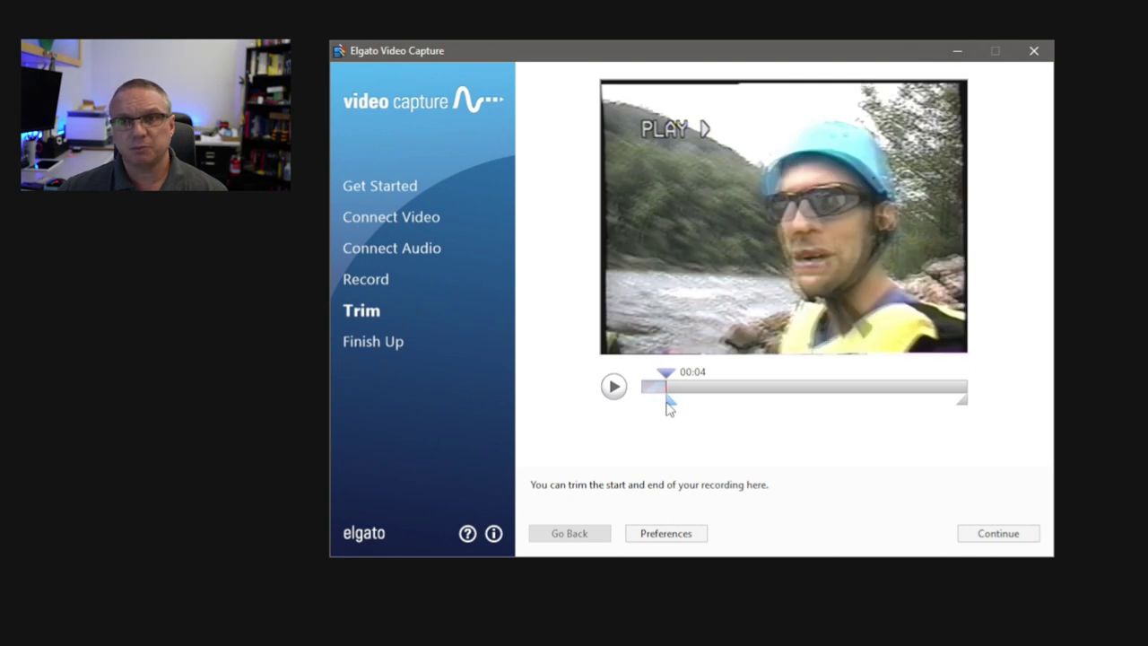
pyautogui.moveTo(669, 405); pyautogui.dragTo(695, 404)
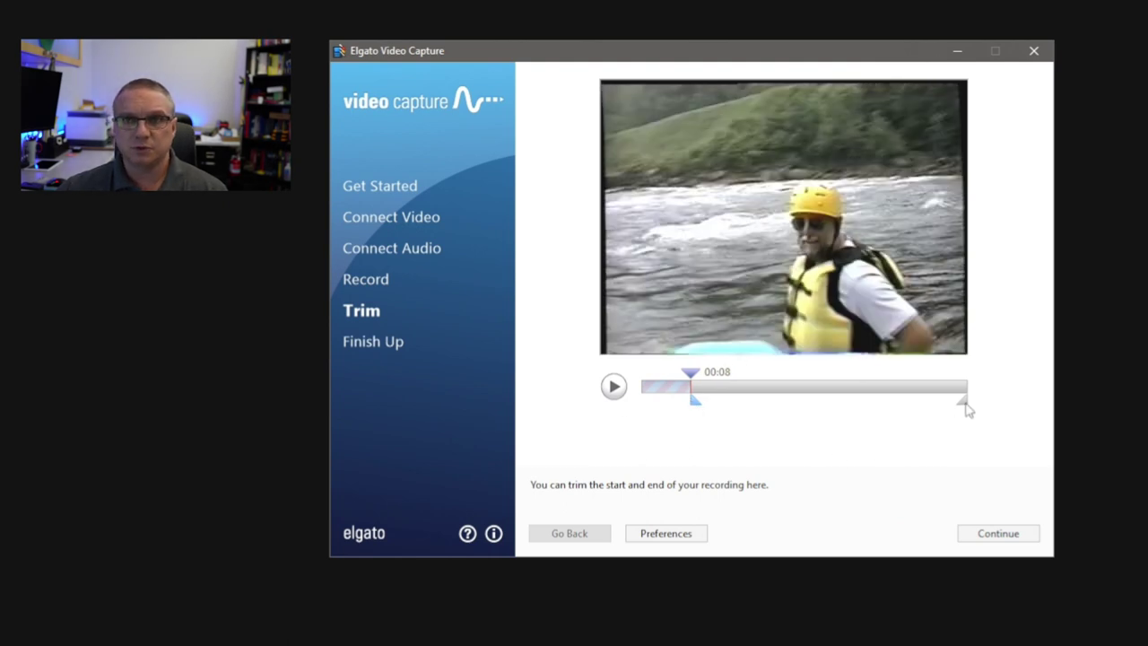
pyautogui.moveTo(967, 409); pyautogui.dragTo(960, 409)
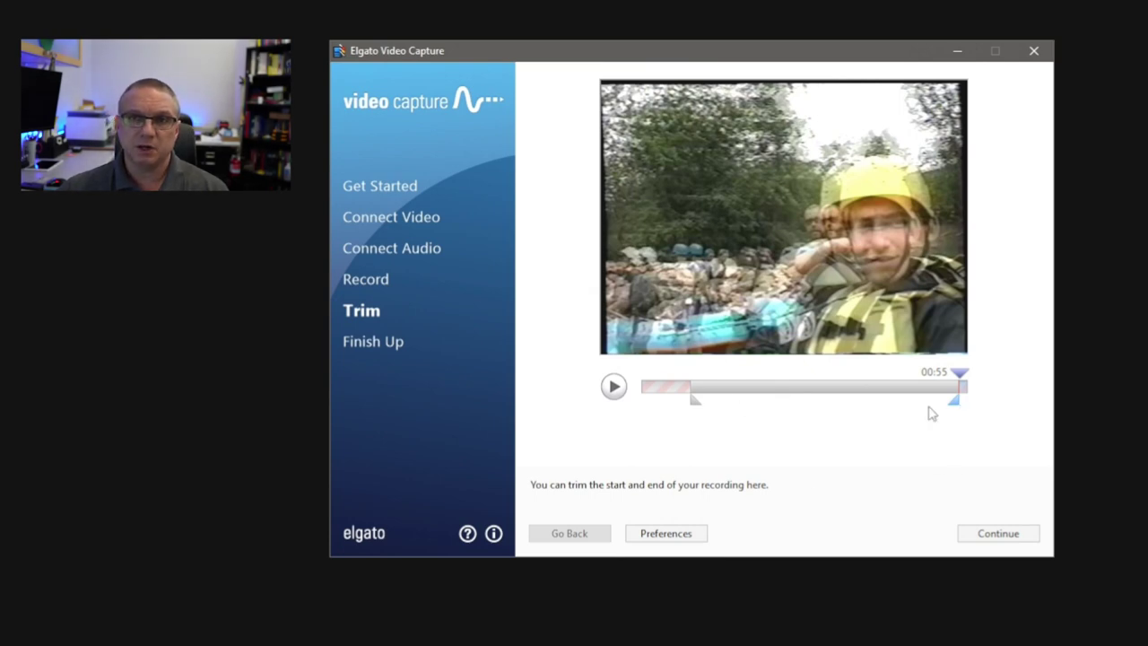
pyautogui.click(997, 534)
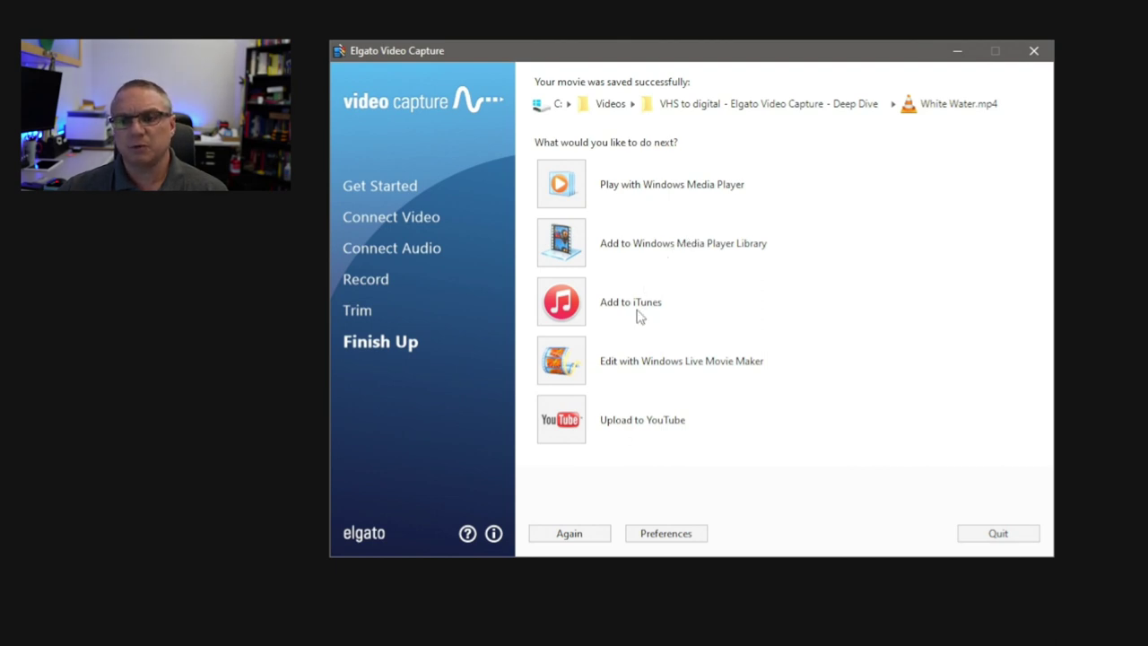
# - Try to edit the saved movie with Windows Live Movie Maker, and dismiss the download offer
pyautogui.click(637, 367)
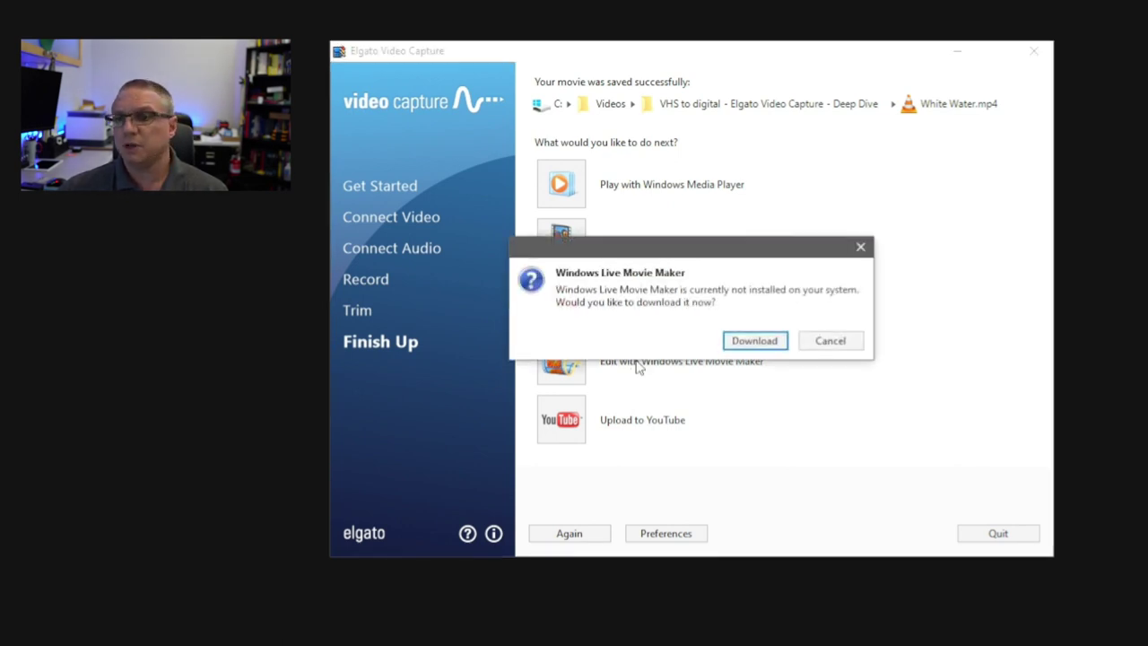
pyautogui.press('Escape')
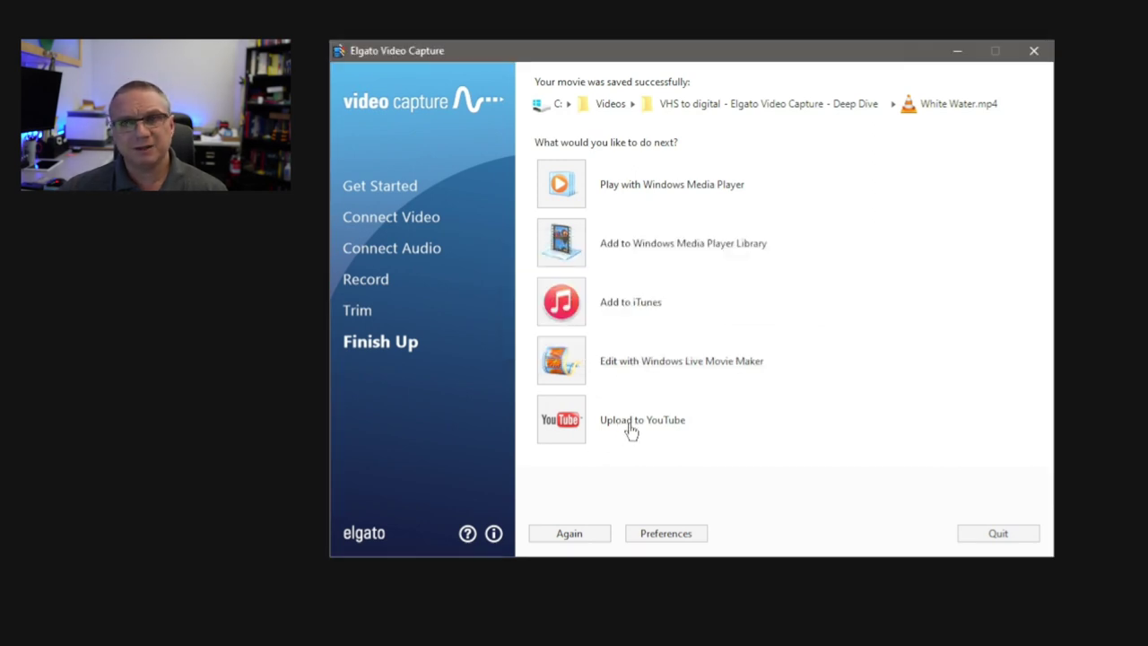